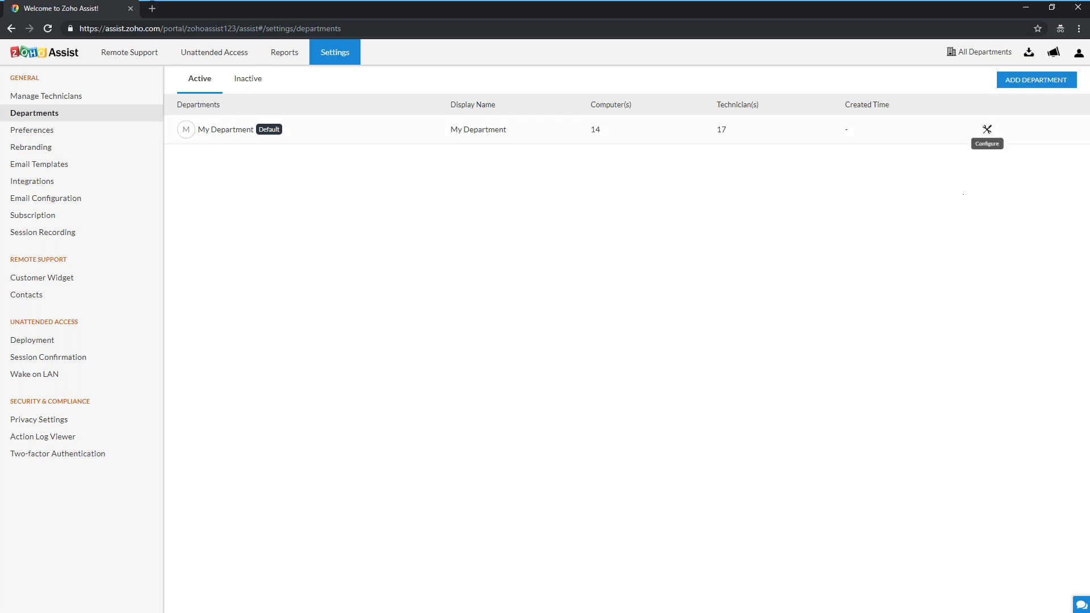
Start a new department, entering 'Sales Team' as both the department and display name
click(1020, 84)
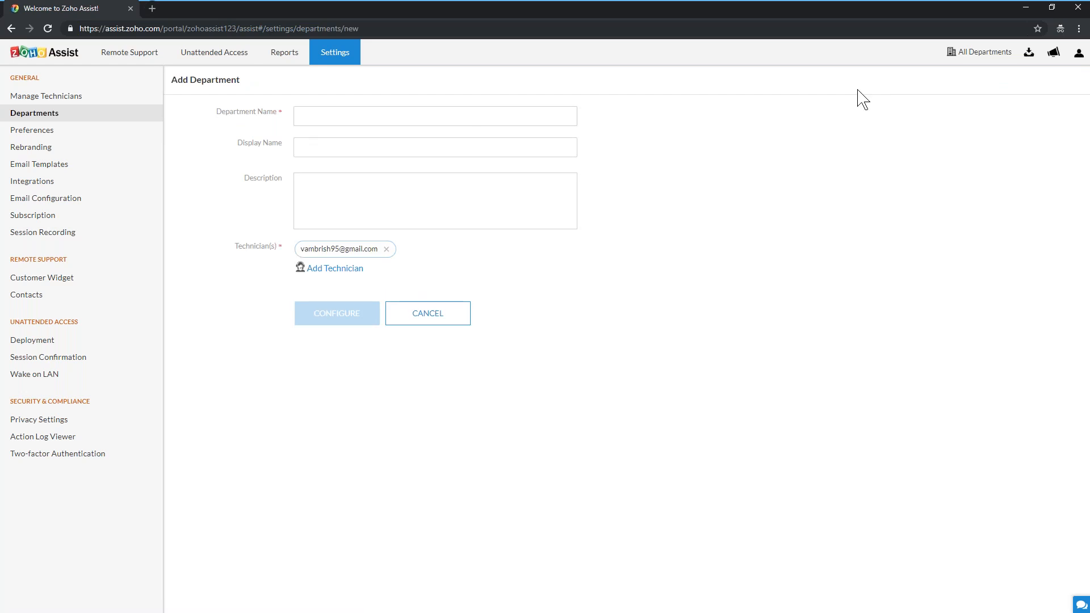
click(502, 115)
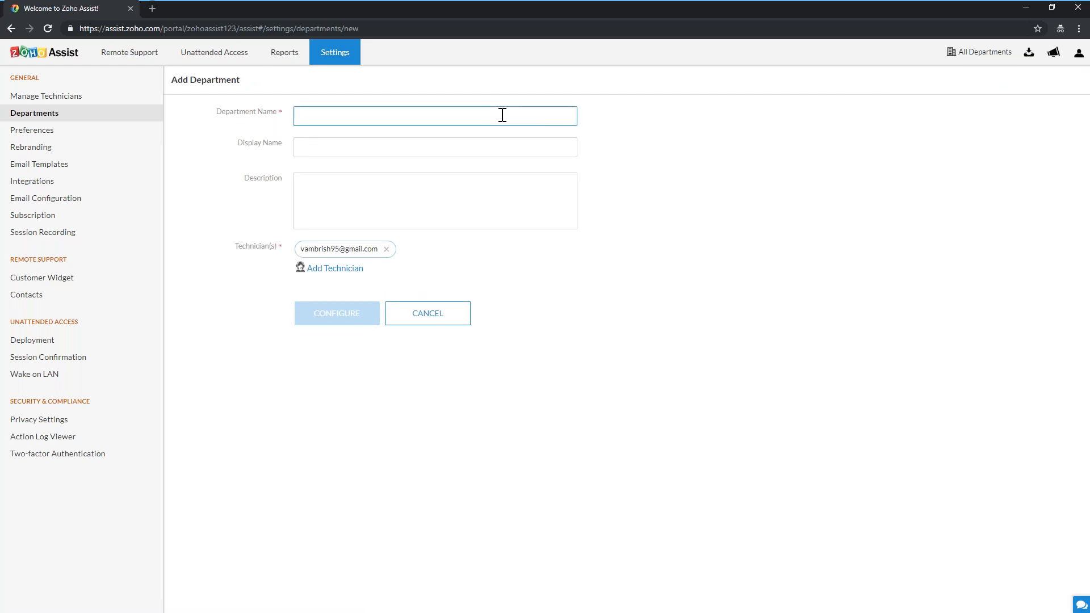
text(Sales)
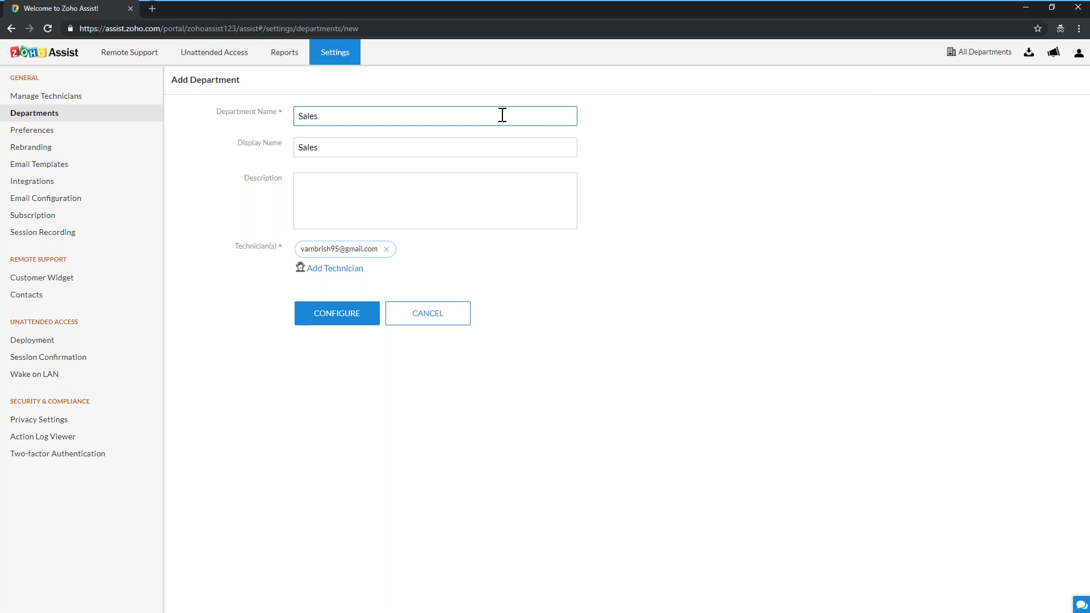
click(467, 145)
text(Team)
click(457, 191)
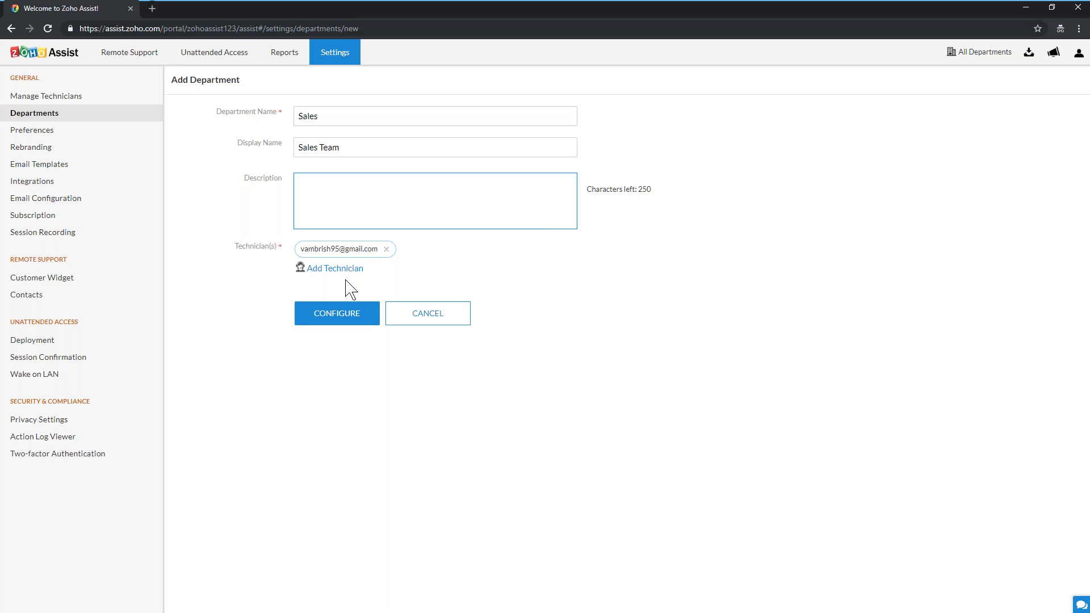
Correct the duplicate-name error so the name reads 'Sales Team' and create the department
click(345, 316)
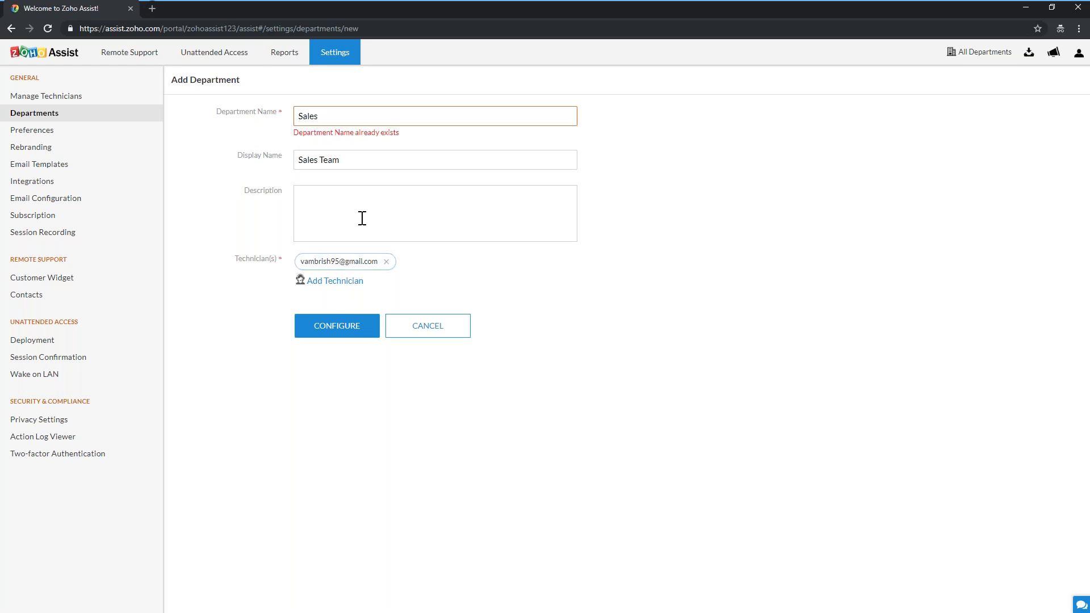
click(364, 123)
text(Team)
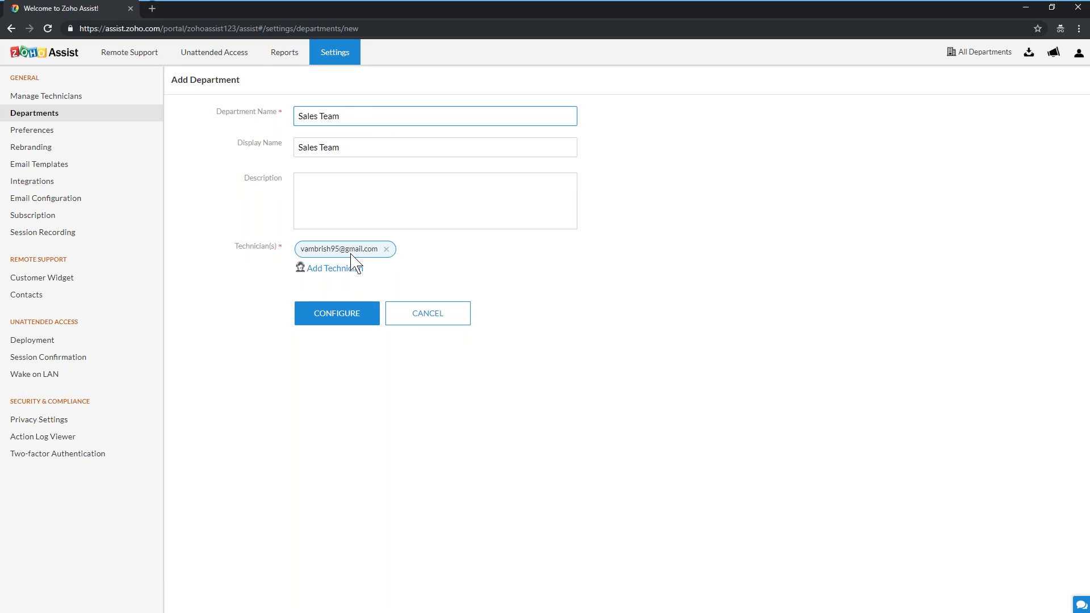
click(344, 303)
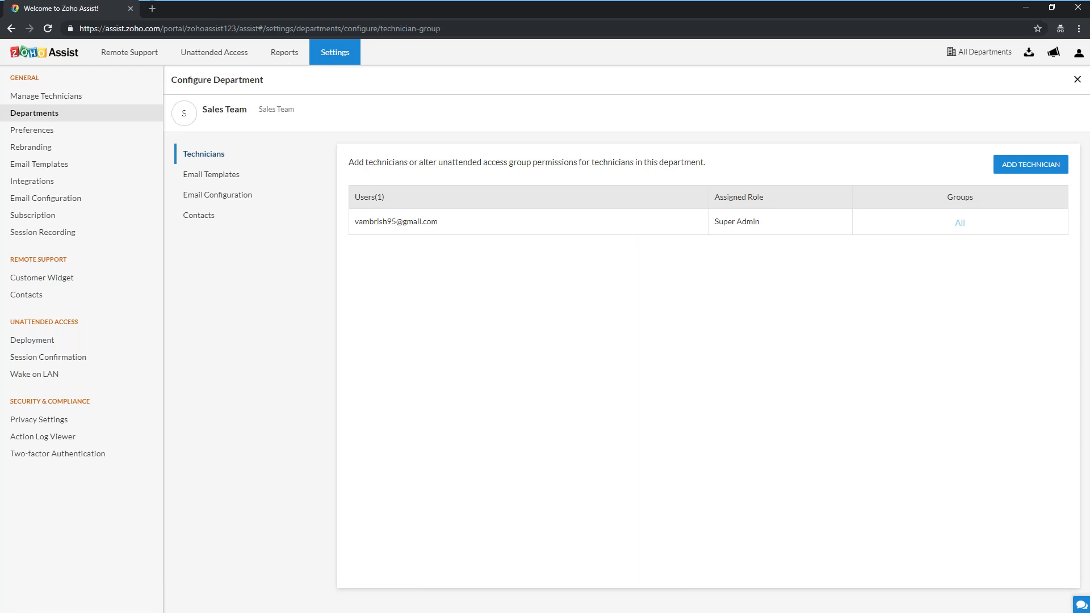
Add two more technicians to Sales Team and reload the departments list to show 3 technicians
click(1043, 172)
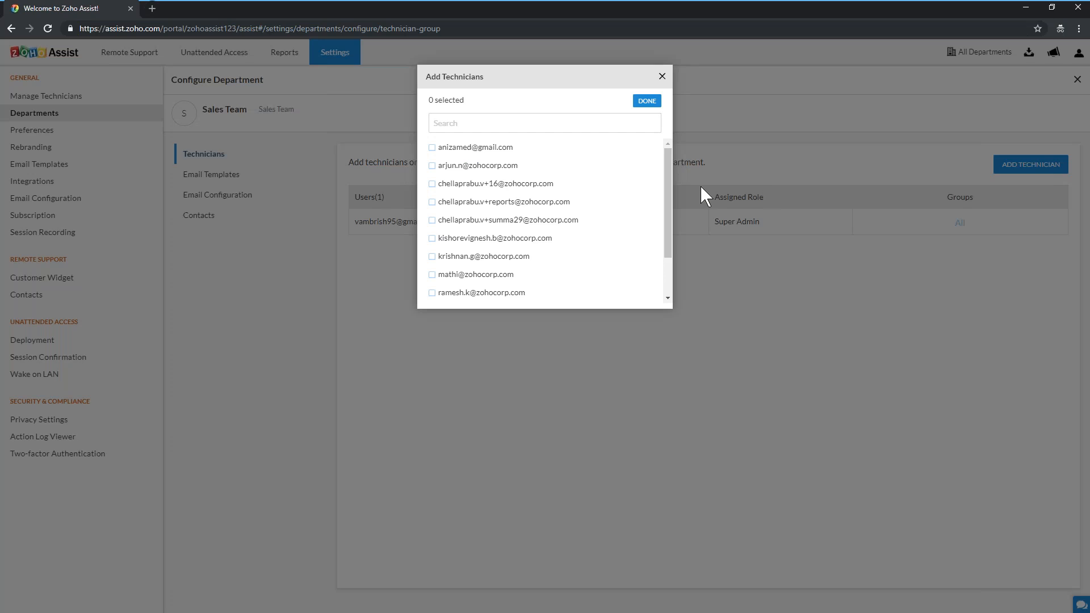
click(481, 166)
scroll(483, 216, down, 1)
scroll(482, 210, down, 2)
click(482, 206)
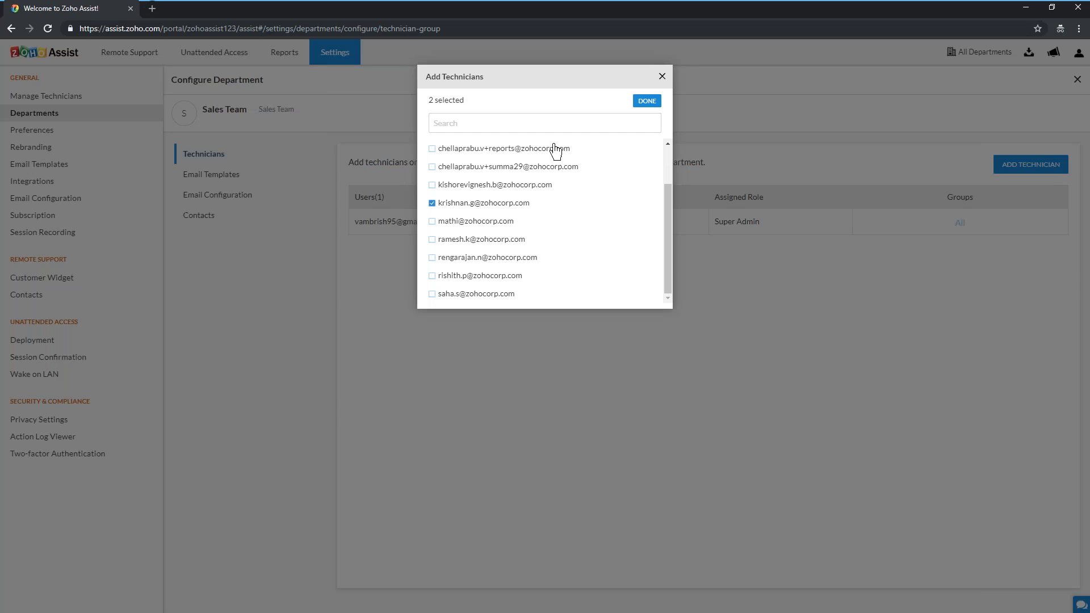
click(647, 101)
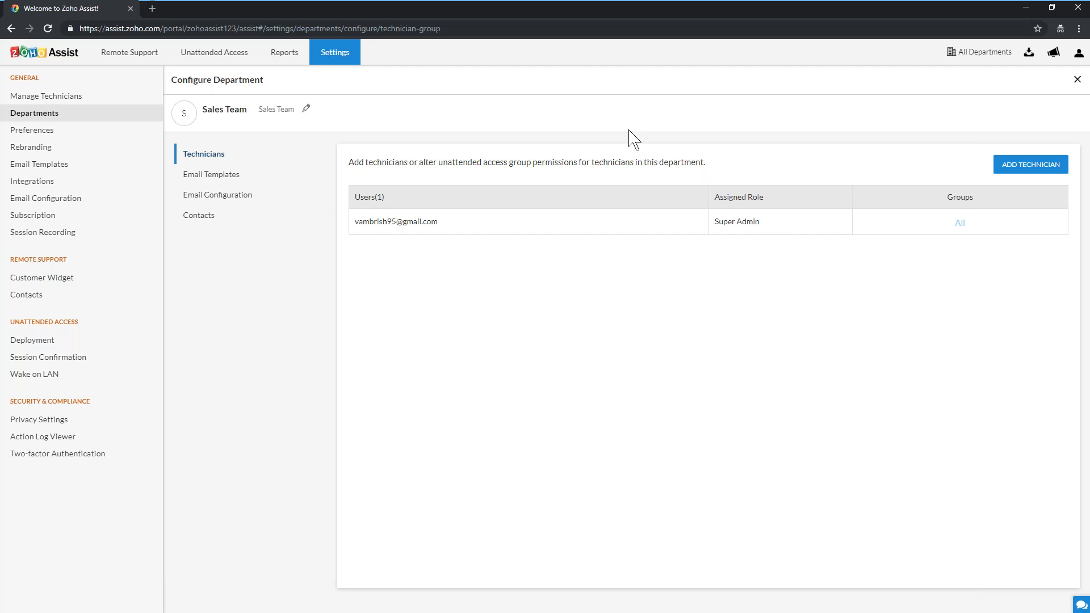
key(F5)
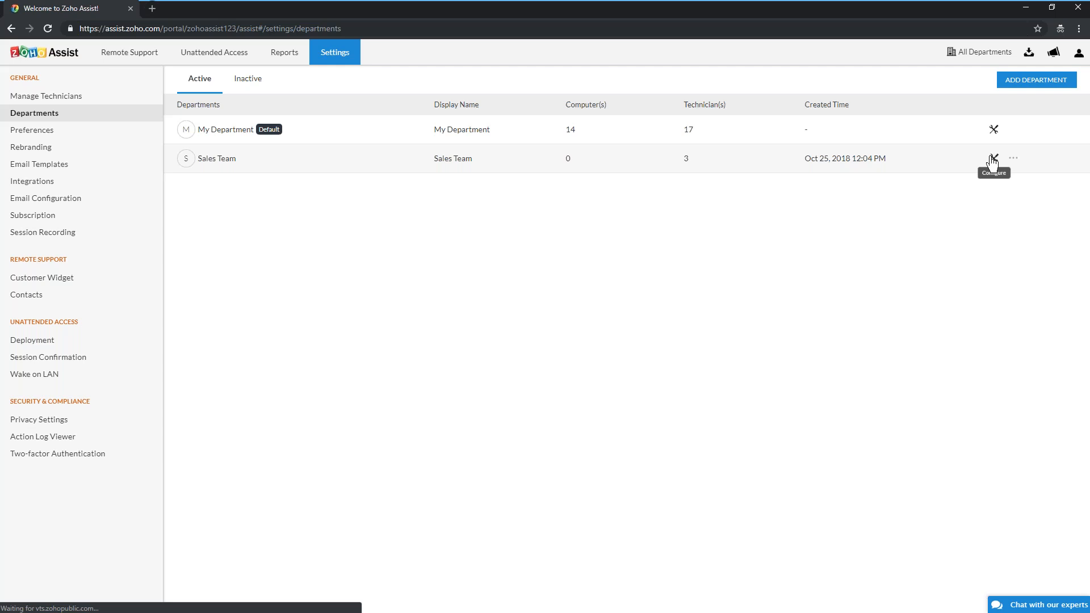
Add one more user to Sales Team as a Technician, bringing the department to four users
click(993, 159)
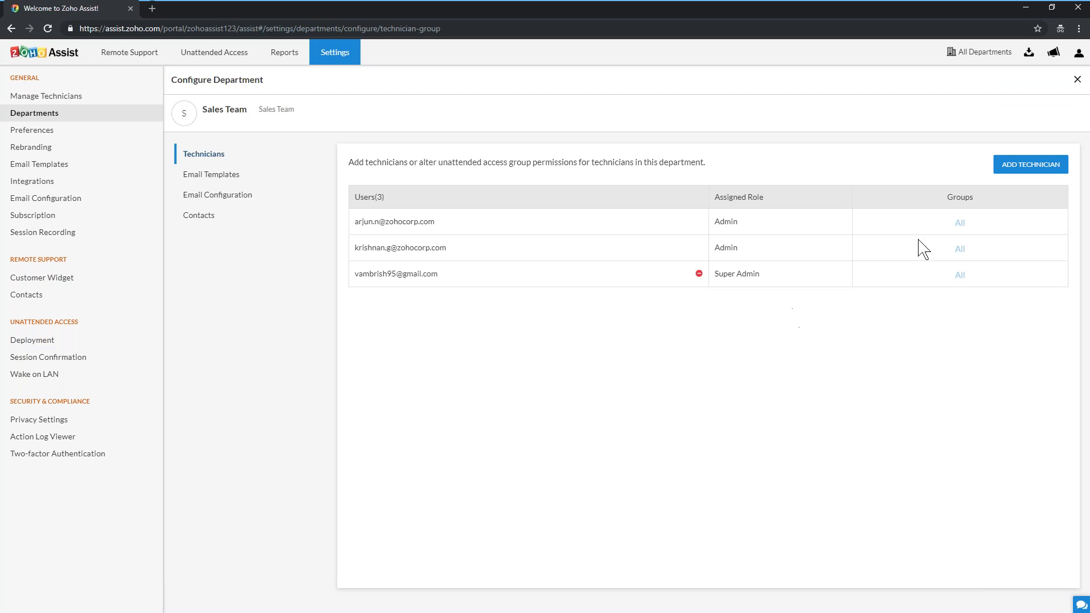
click(1013, 166)
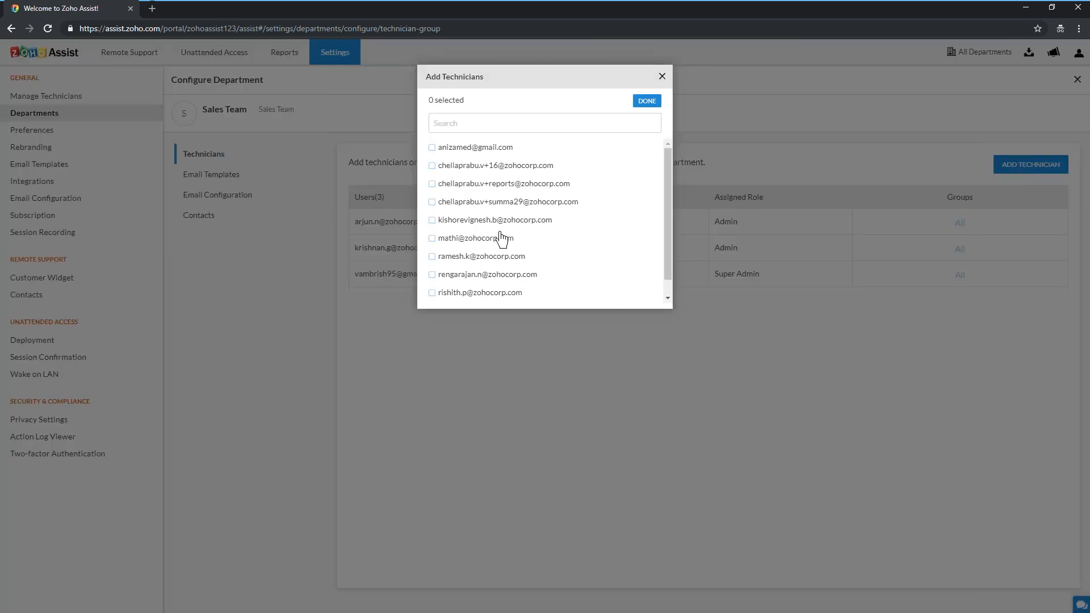
click(486, 243)
click(647, 102)
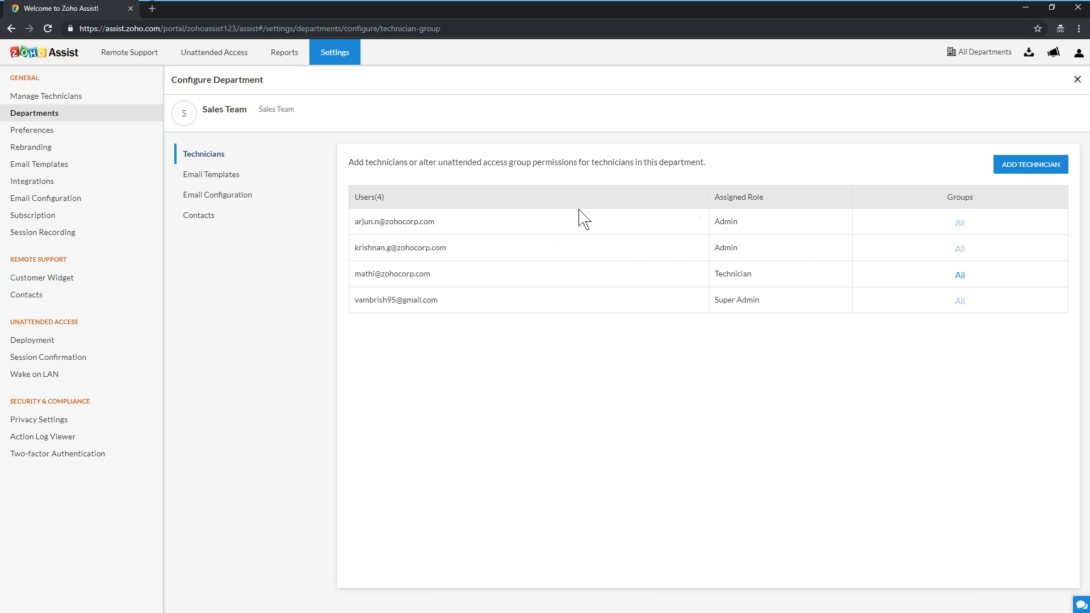
Remove an Admin from Sales Team, review the new technician's groups, and view Email Templates
click(698, 221)
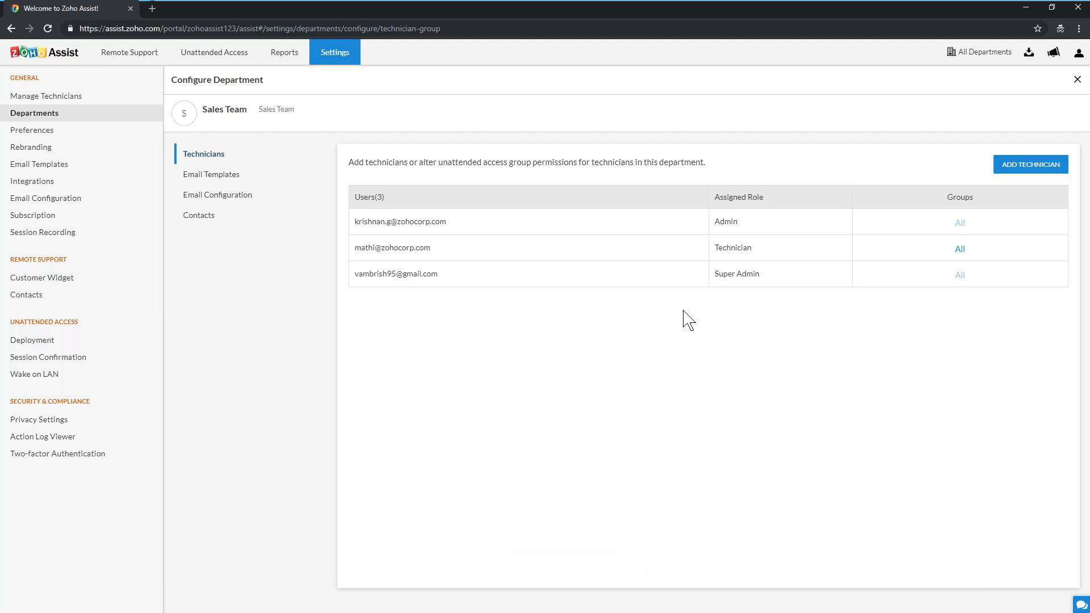
click(960, 250)
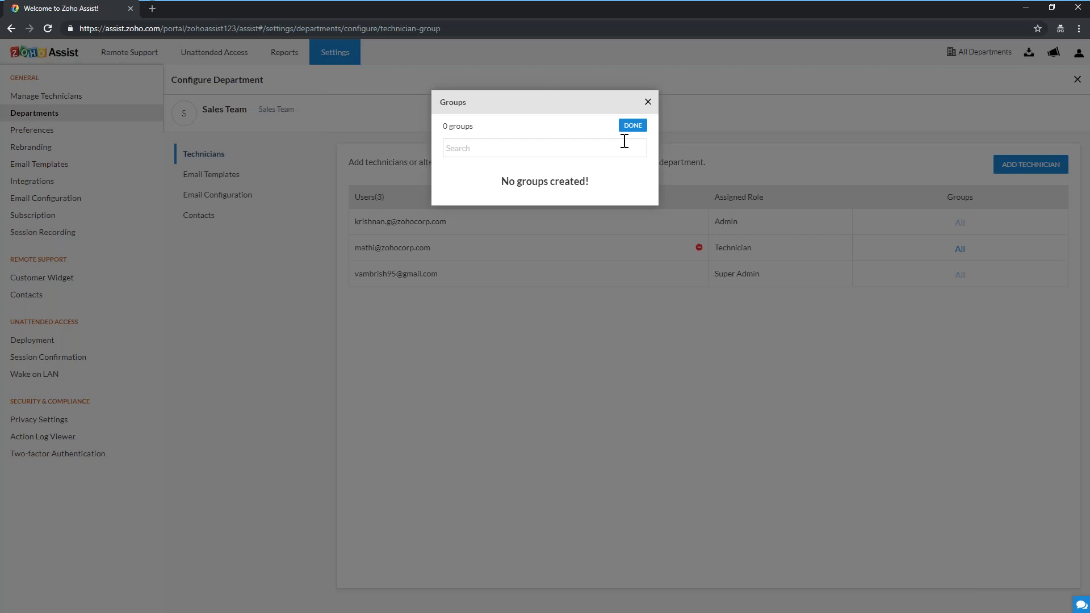
click(648, 103)
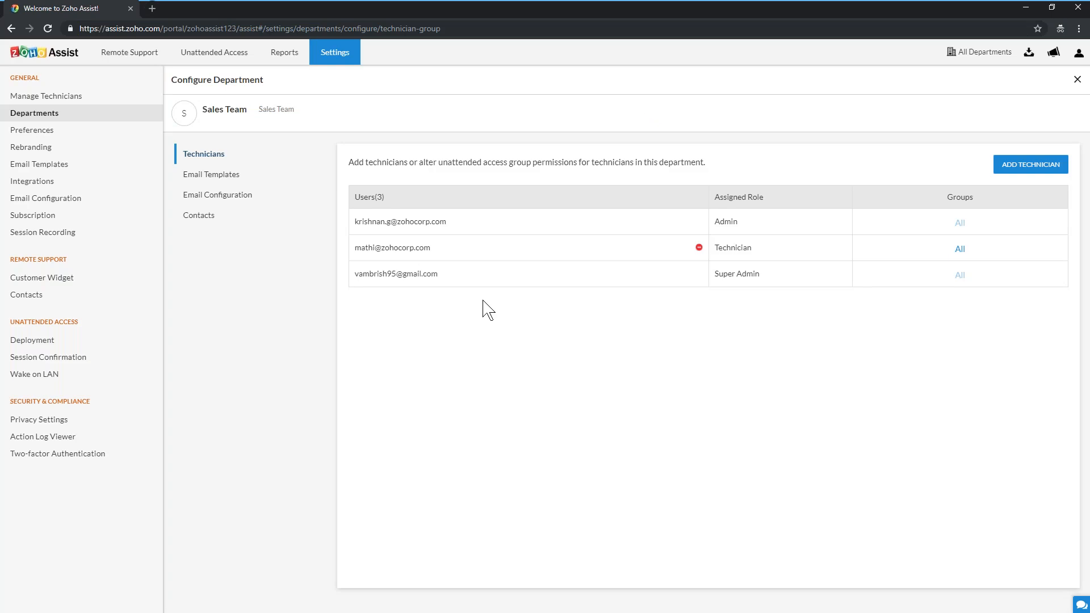
click(225, 179)
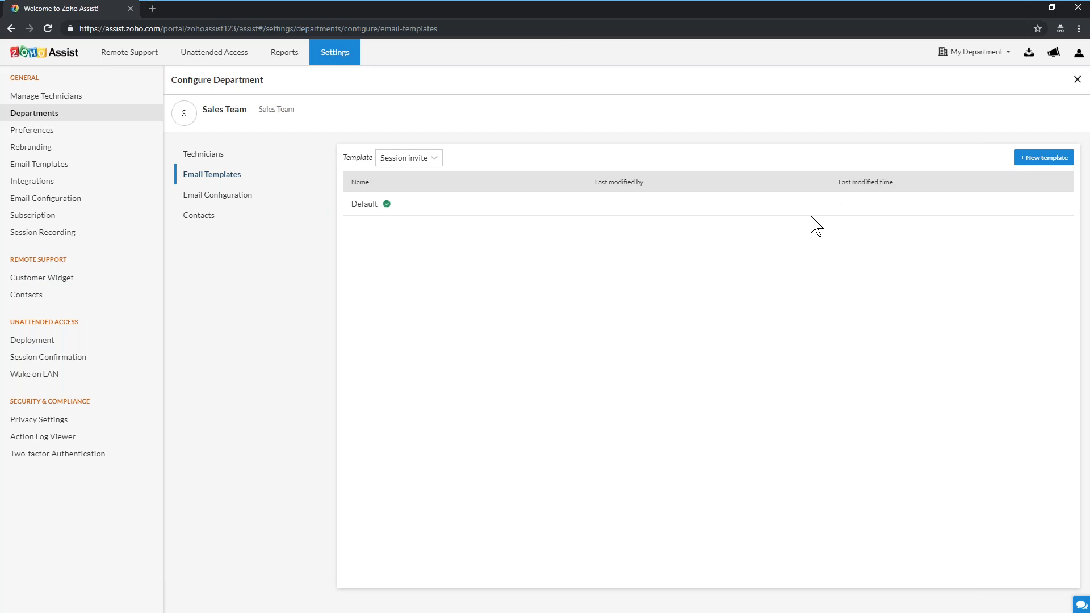
click(407, 165)
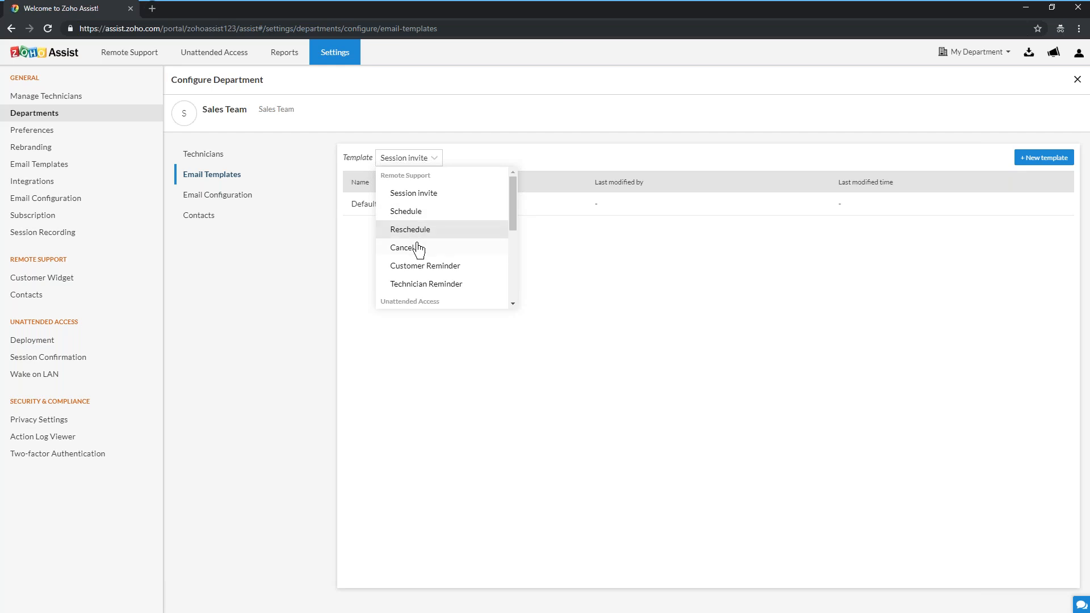
scroll(420, 255, down, 1)
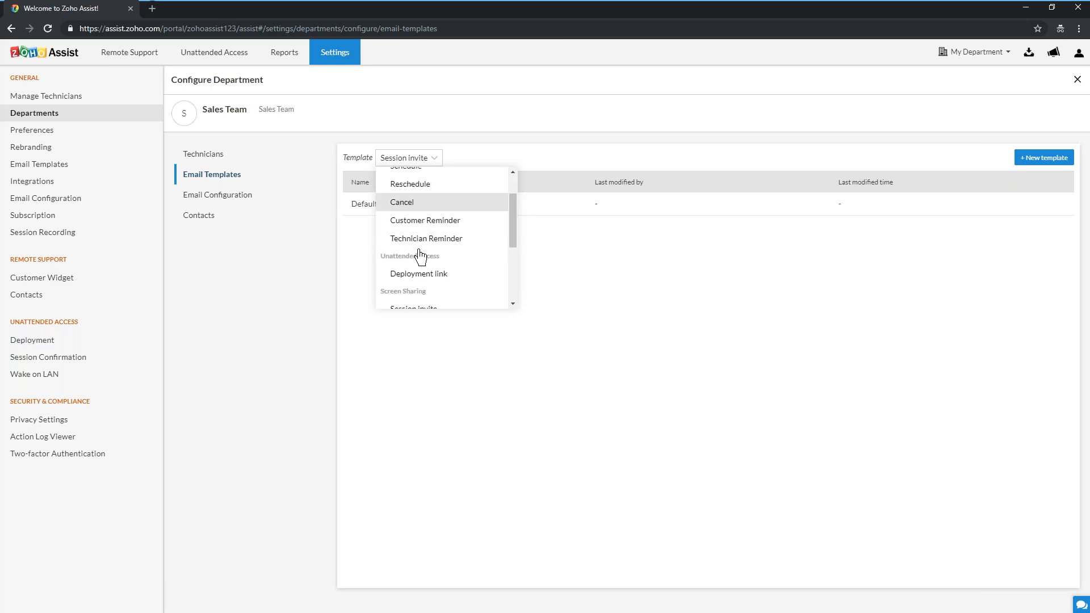
scroll(420, 255, down, 1)
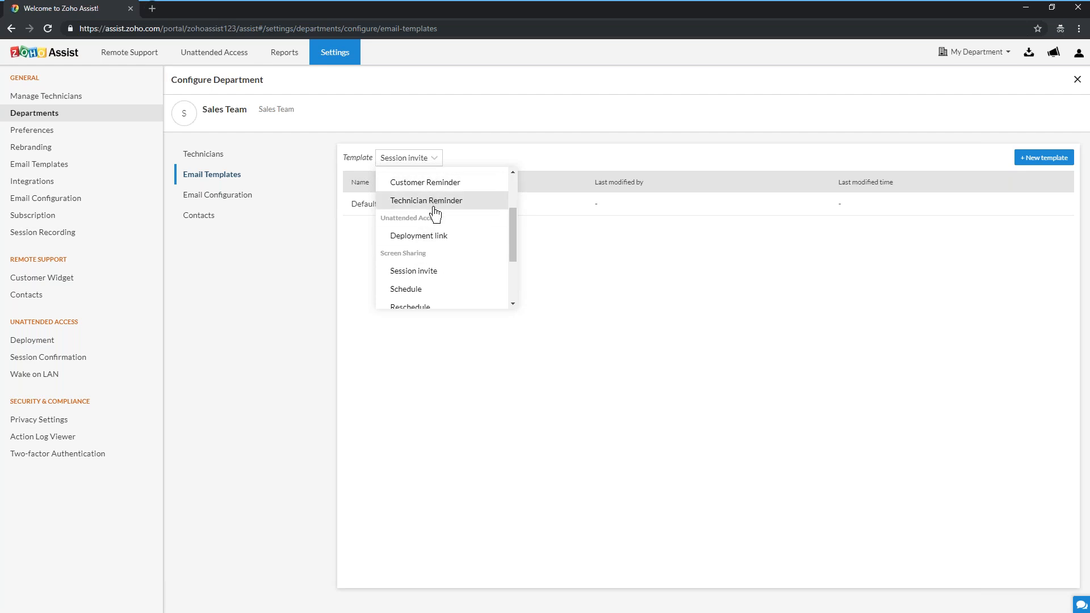
scroll(440, 243, down, 1)
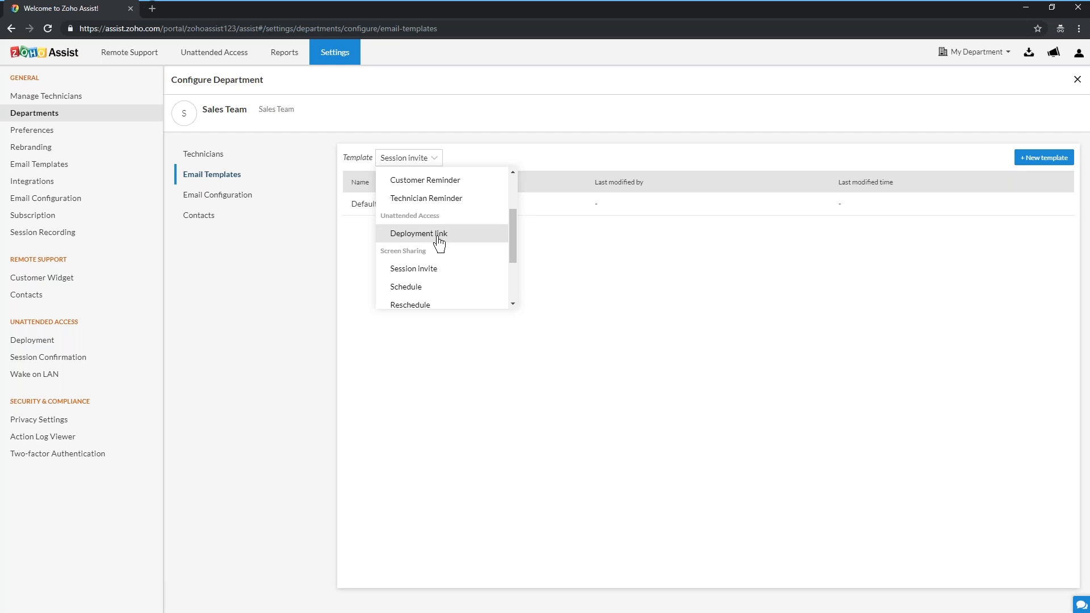
scroll(440, 243, down, 3)
scroll(439, 243, up, 2)
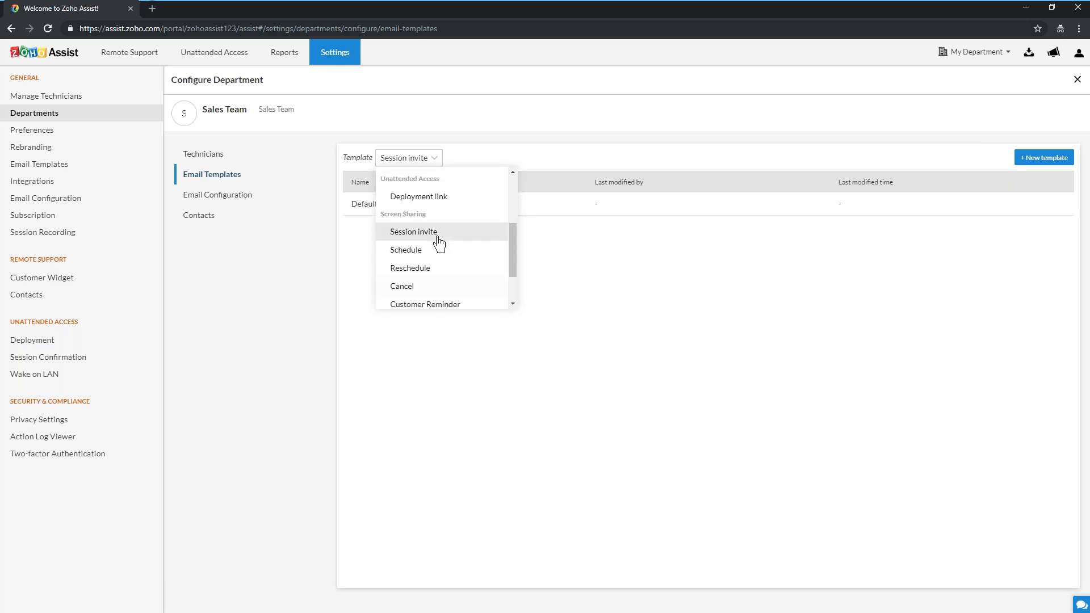
scroll(439, 243, down, 2)
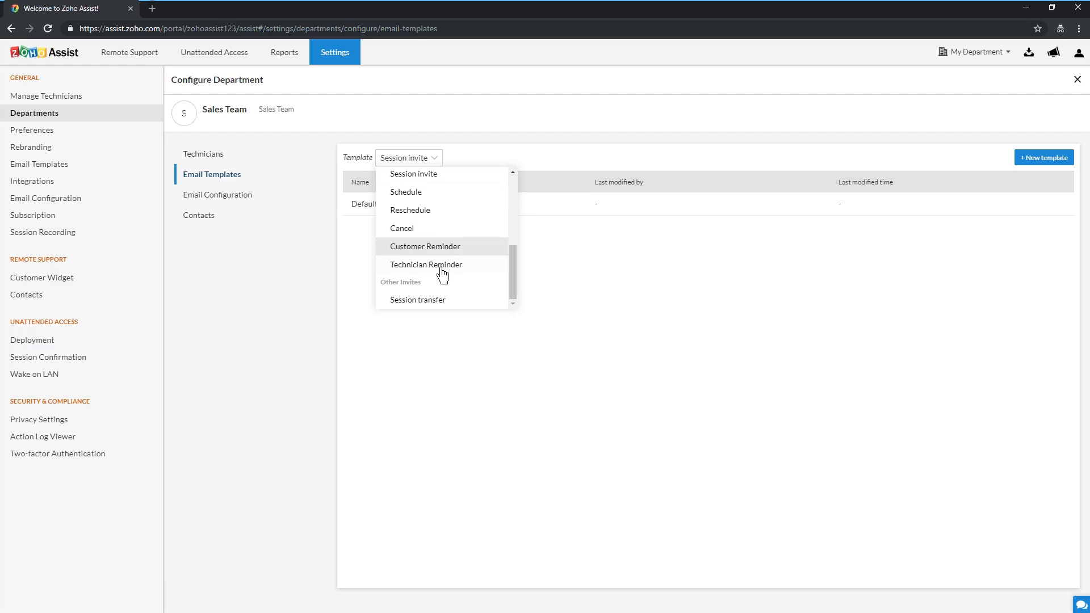
click(447, 335)
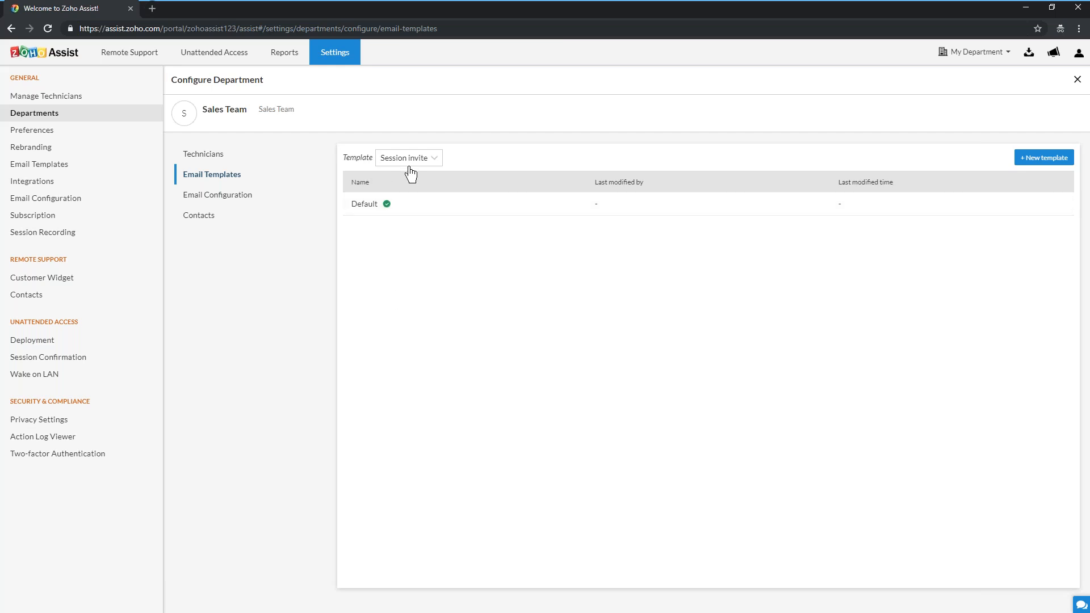
click(253, 203)
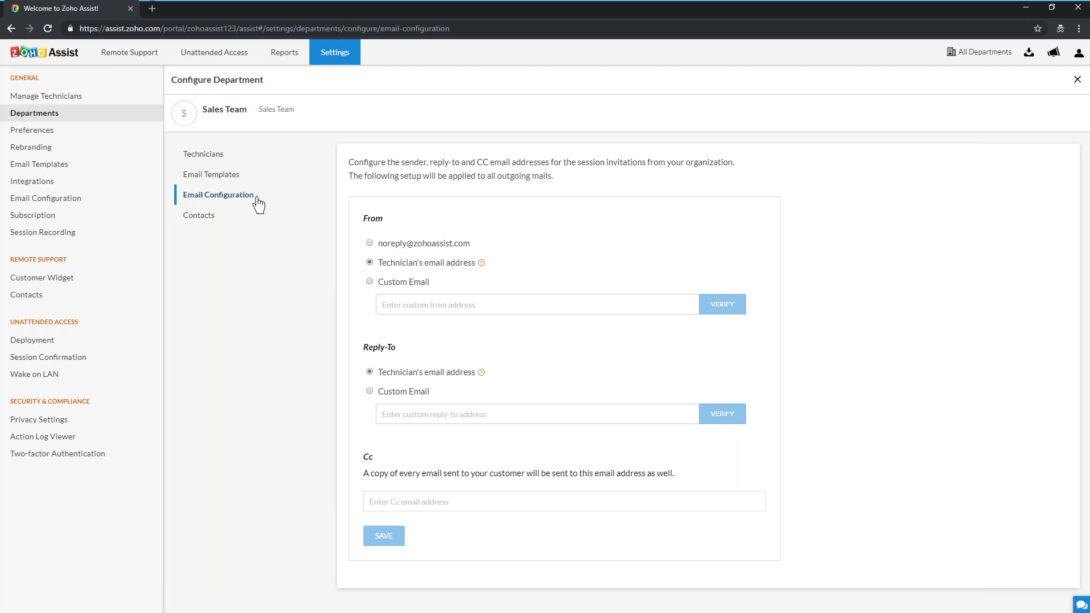
Set a custom sales sender address and a custom reply-to for Sales Team mails, then view Contacts
click(401, 284)
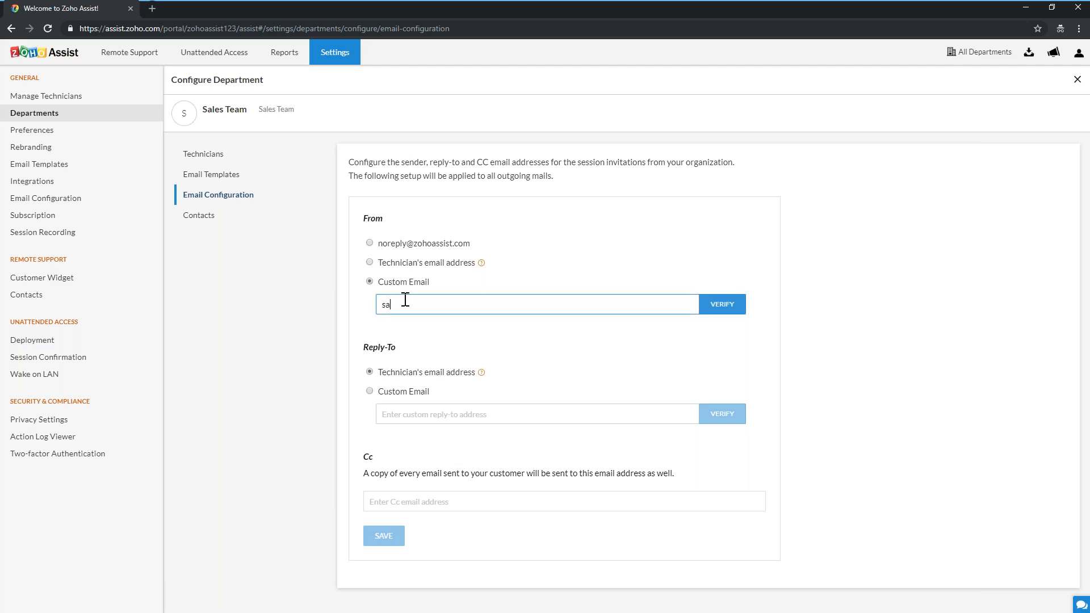
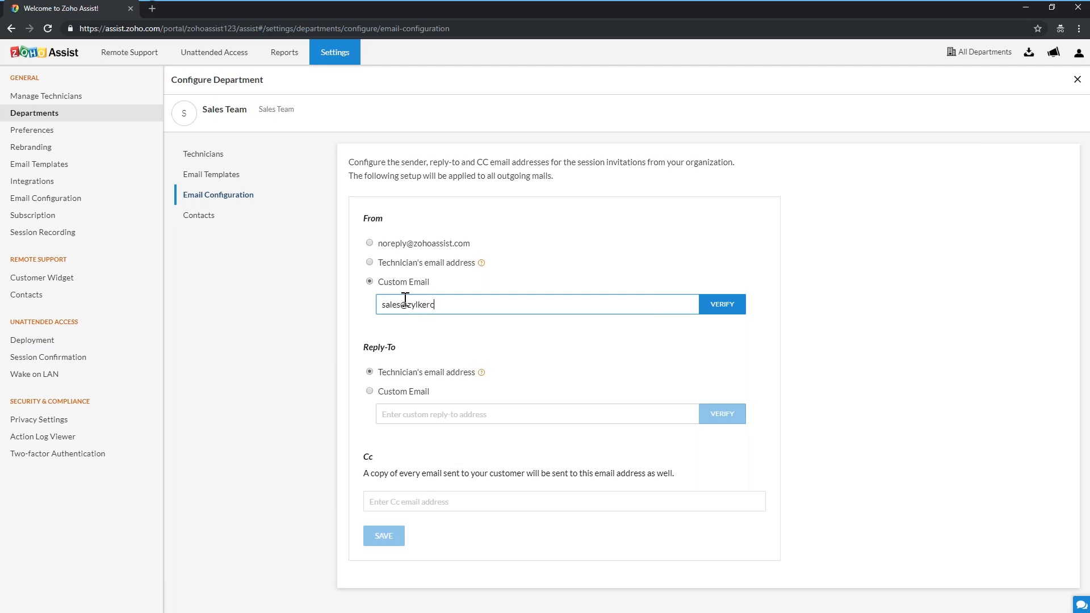
click(399, 392)
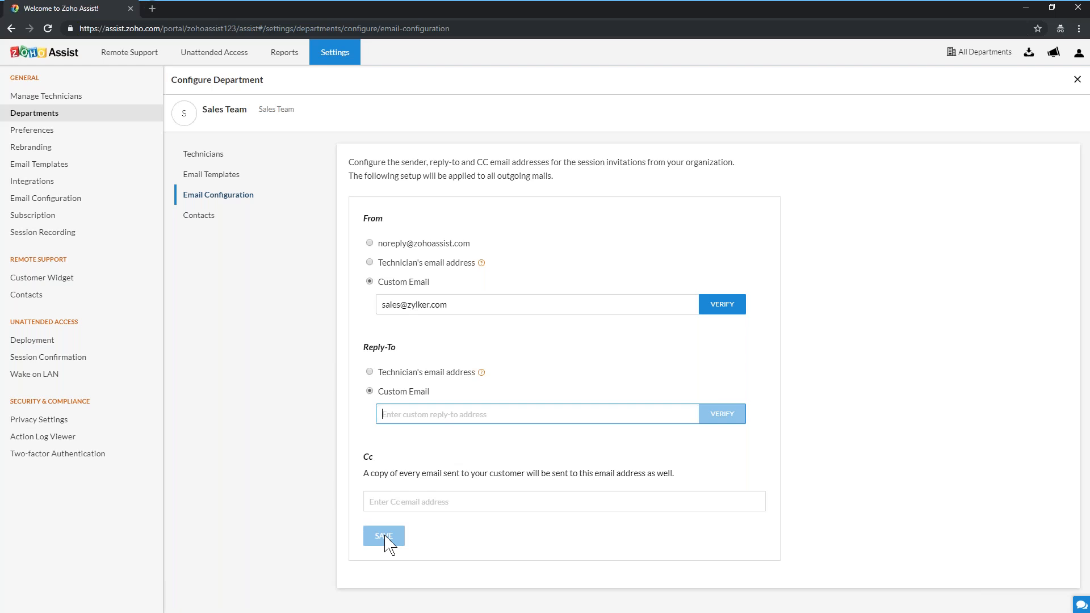
click(210, 221)
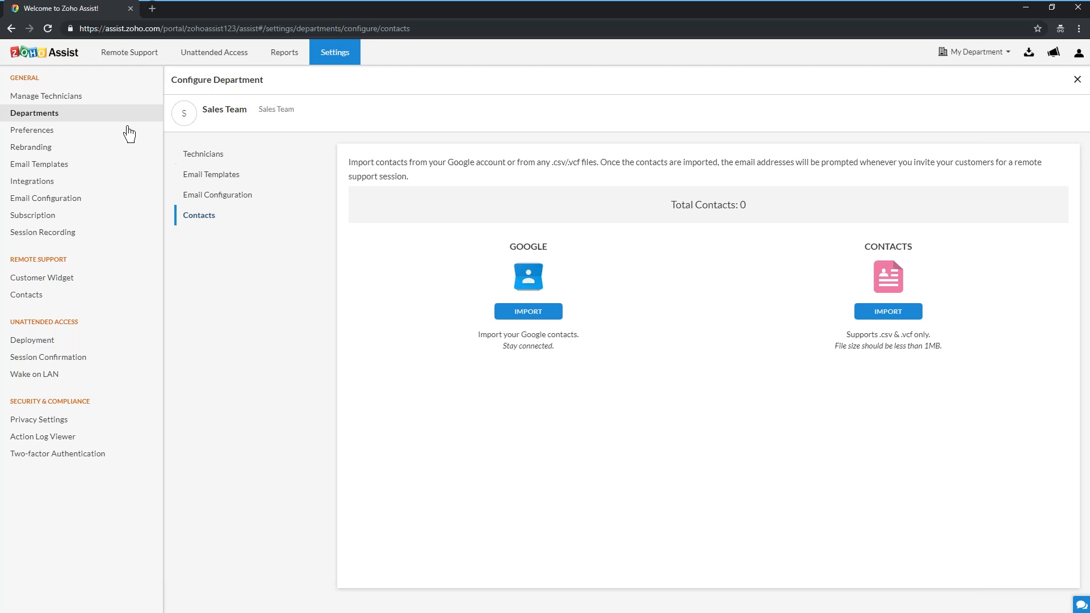
Create a new department named 'Support team' from the Departments list
click(96, 118)
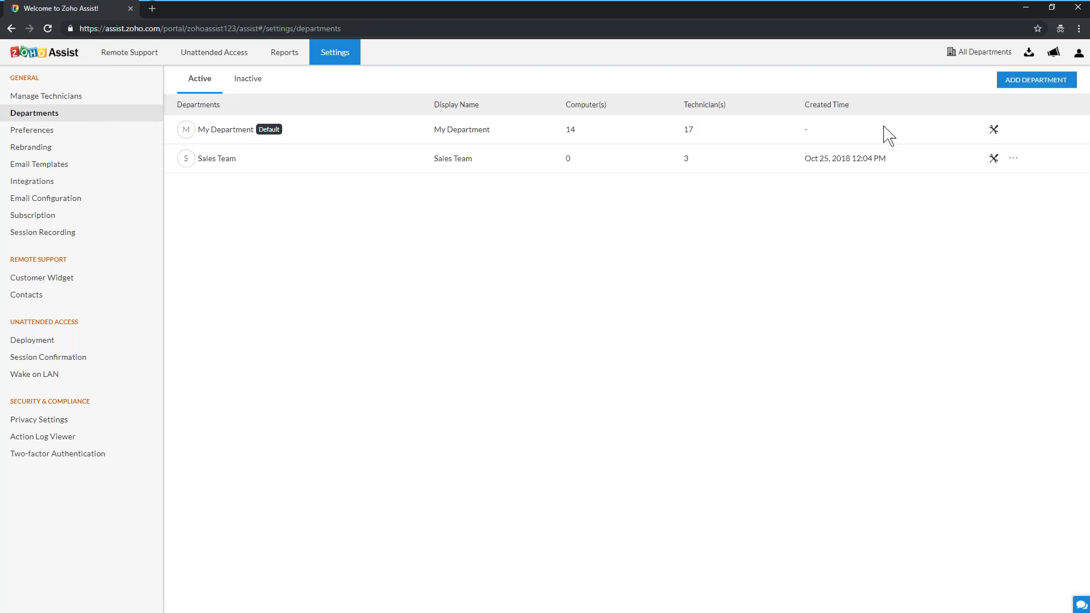
click(1017, 83)
click(463, 116)
text(Support team)
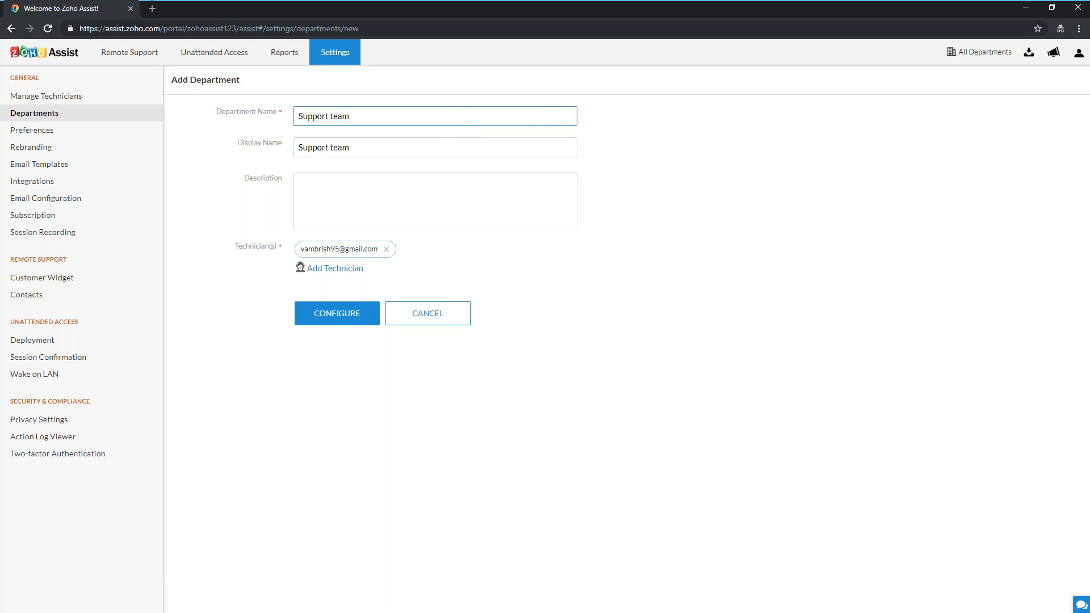
click(332, 319)
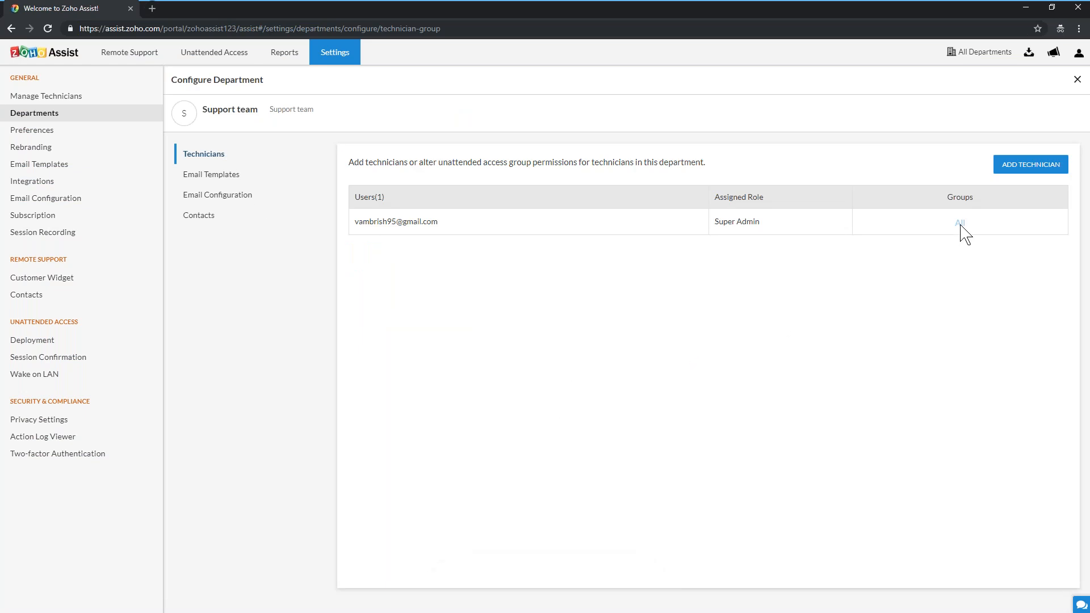
Add two more technicians to the Support team department
click(1029, 165)
click(530, 241)
click(498, 293)
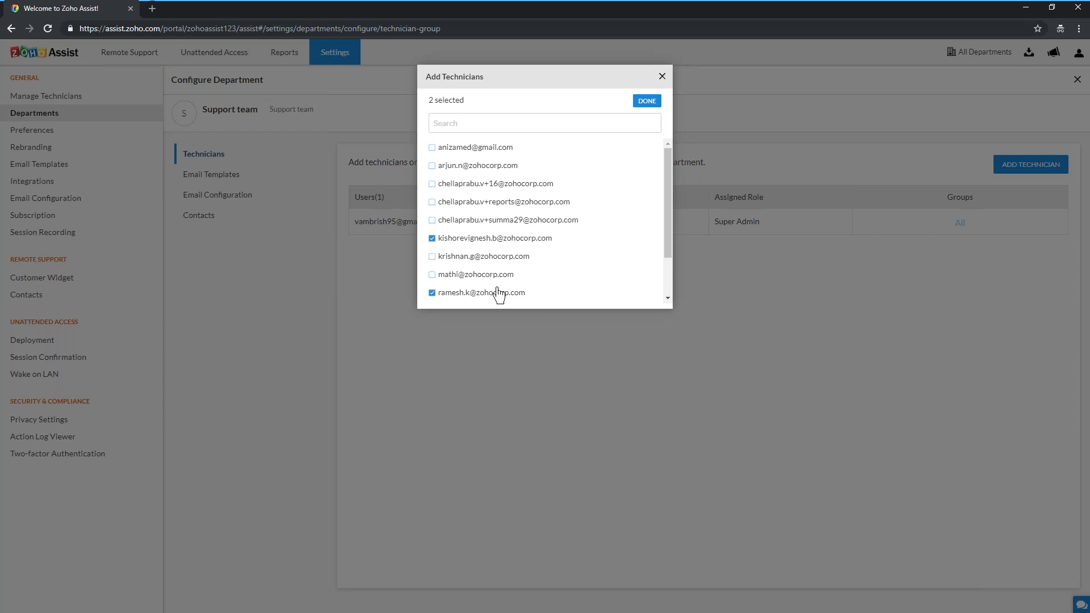
click(640, 102)
Review Support team's email templates, email configuration and contacts, then go to Remote Support home
click(248, 178)
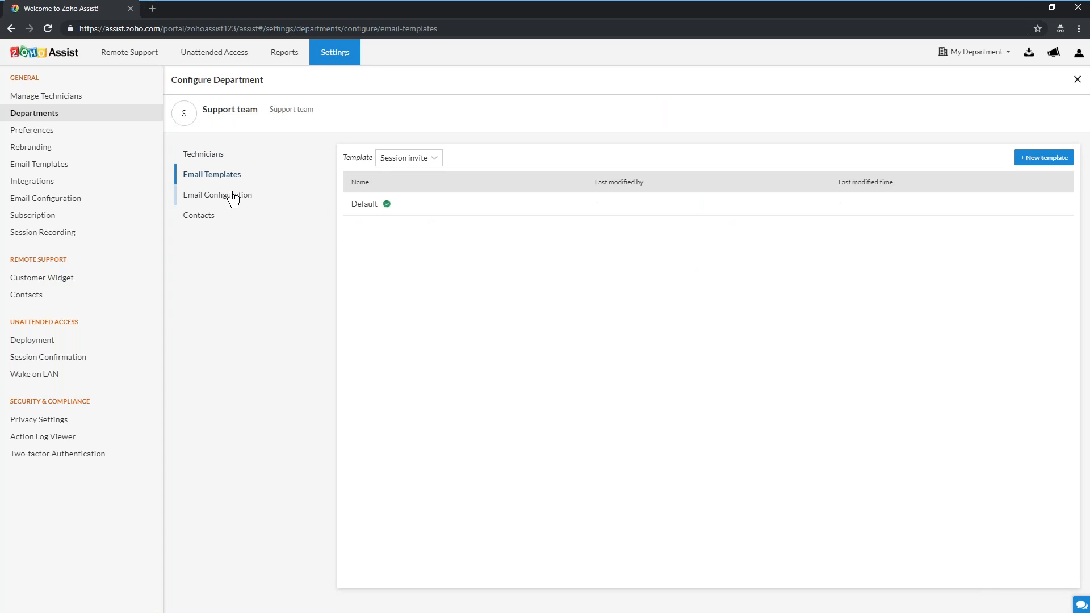
click(233, 196)
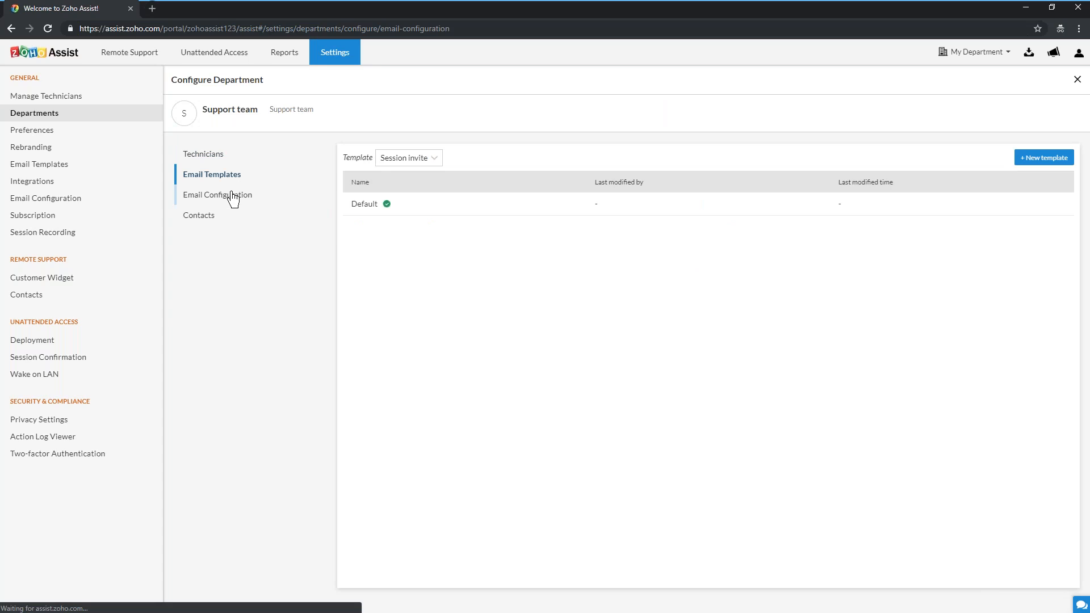
click(204, 219)
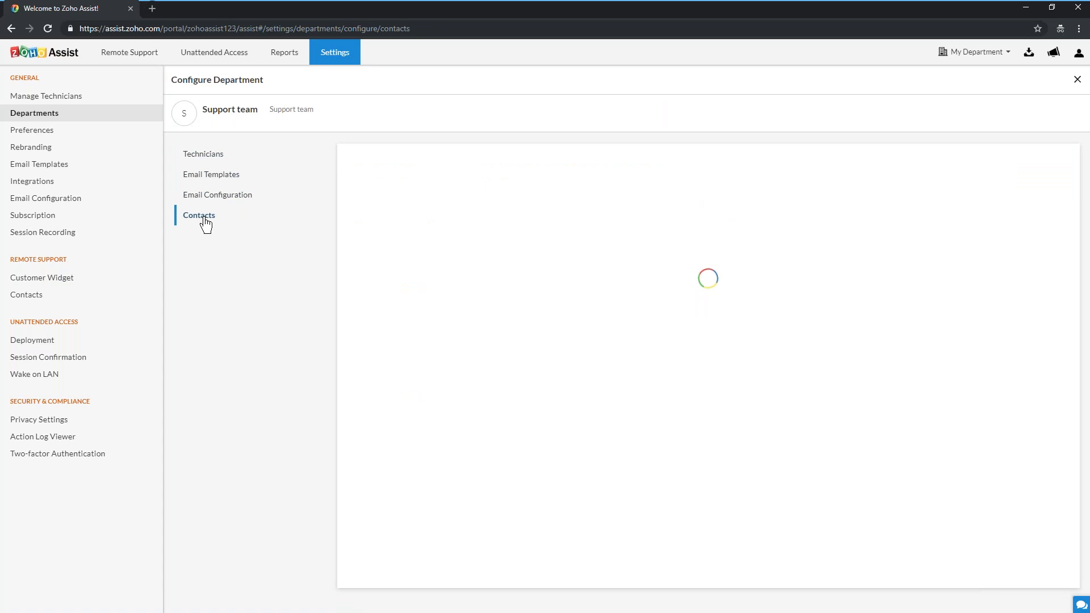
click(112, 118)
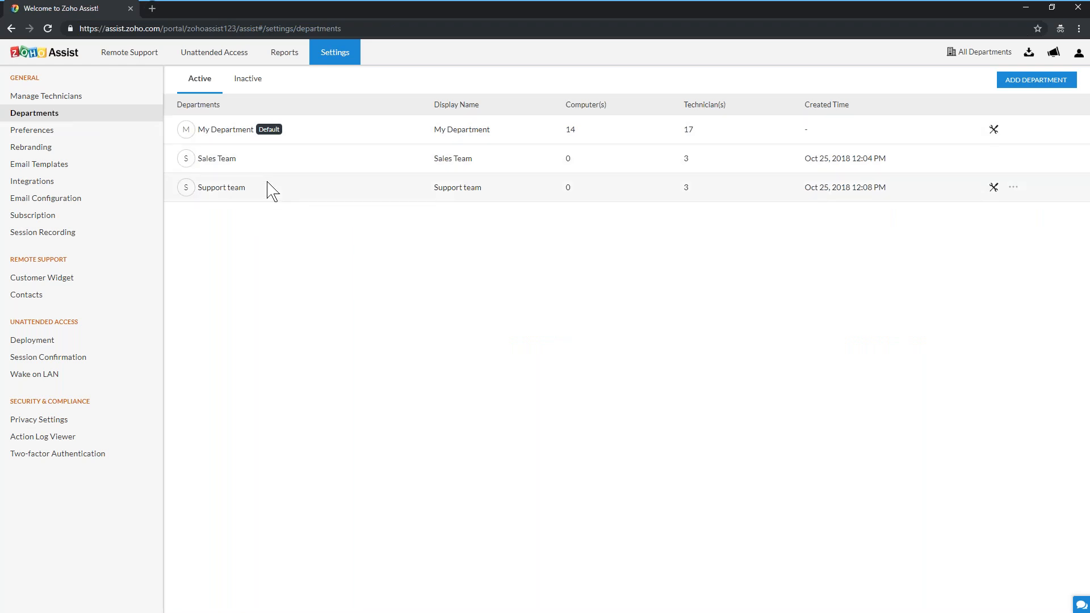
click(152, 55)
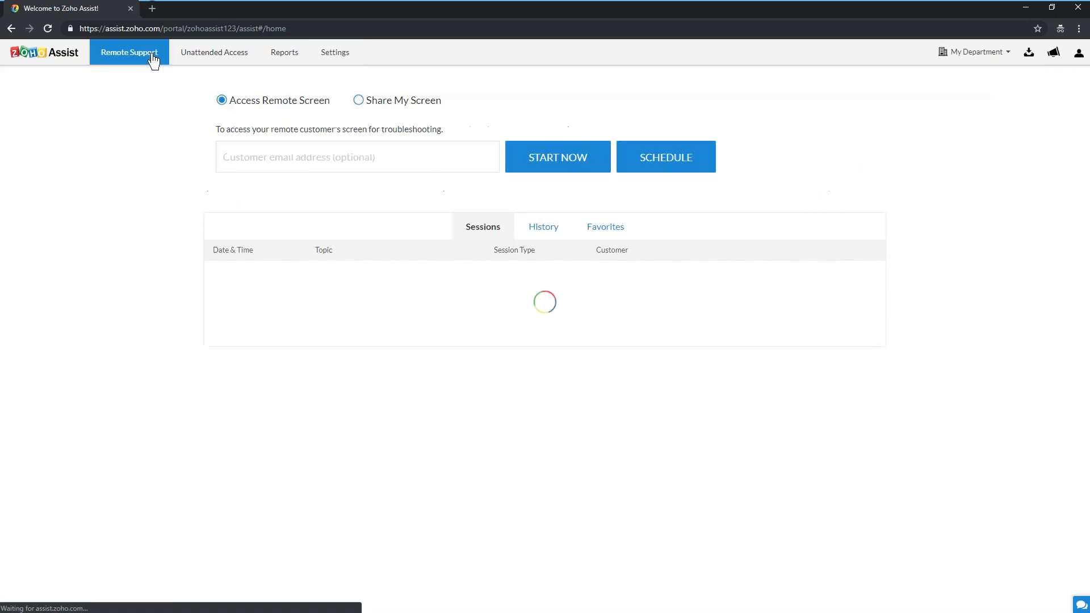
Switch the header department to Sales Team, then Support team, back to Sales Team, and minimize the browser
click(996, 54)
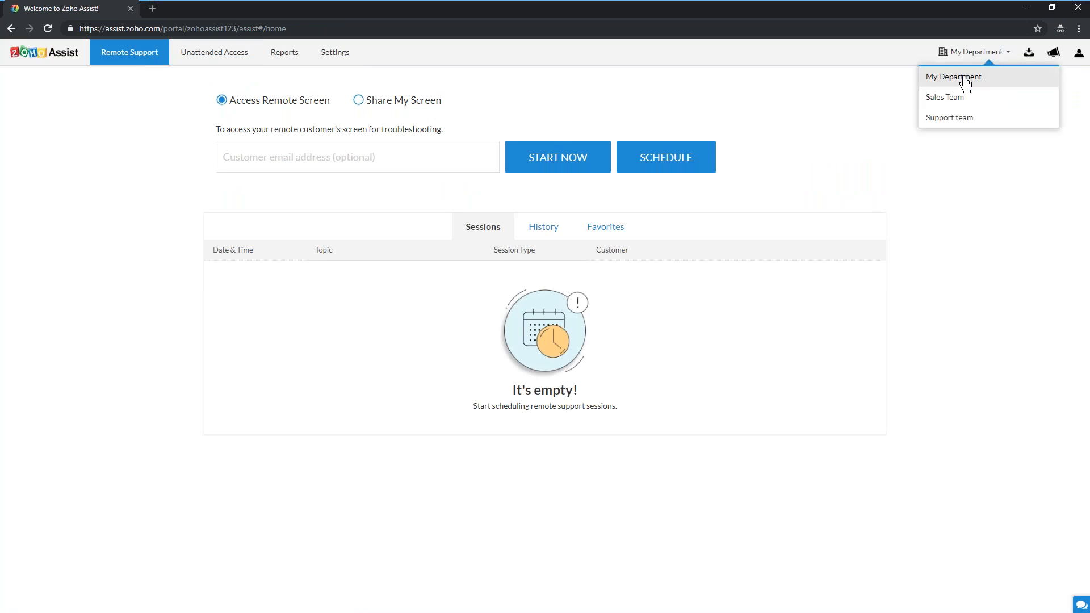
click(954, 98)
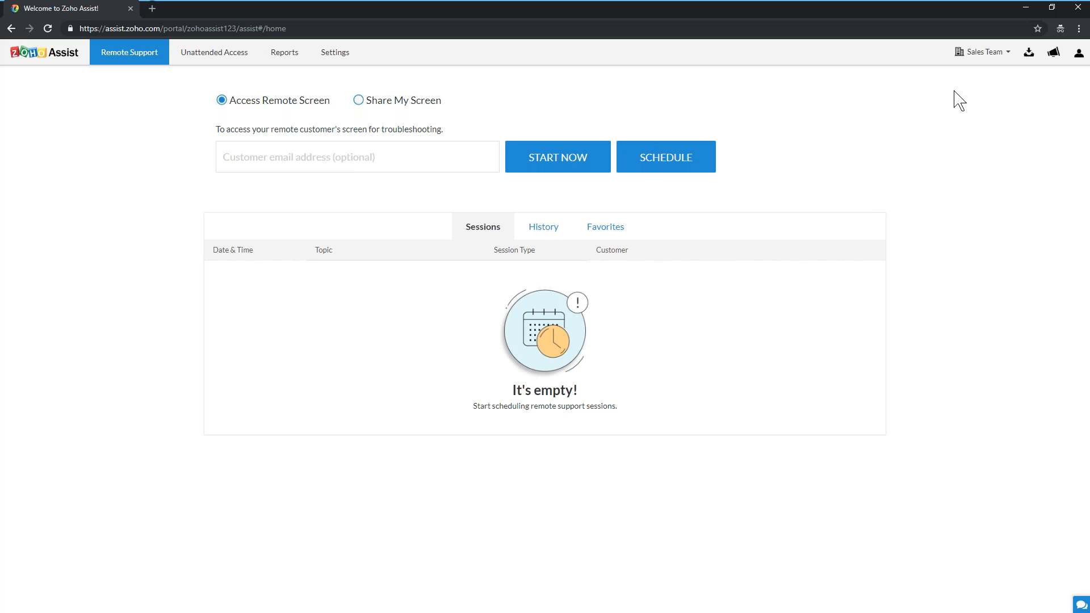
click(990, 52)
click(959, 118)
click(971, 62)
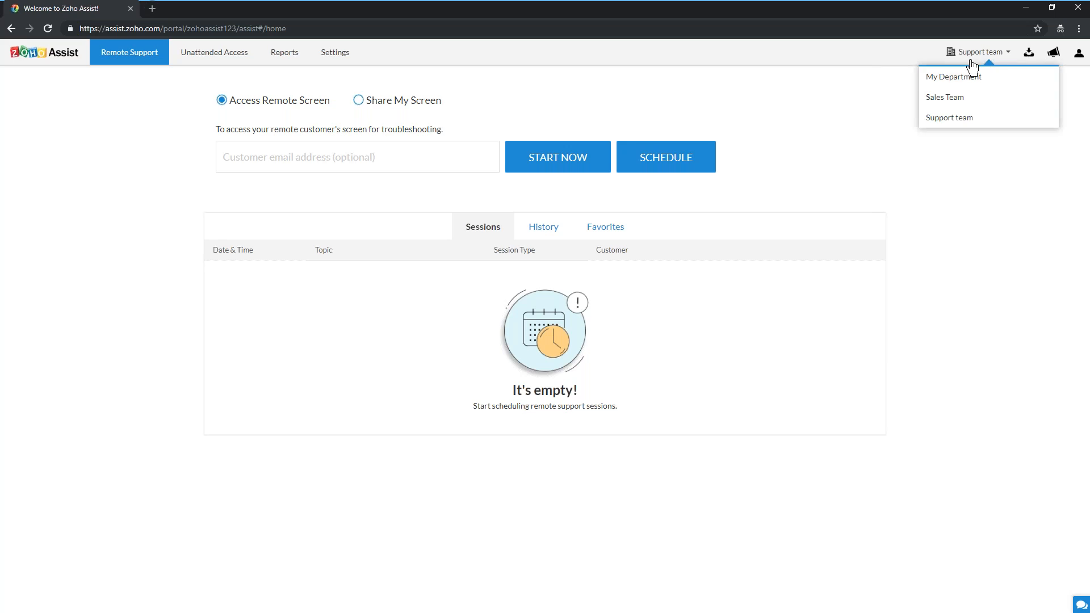
click(961, 95)
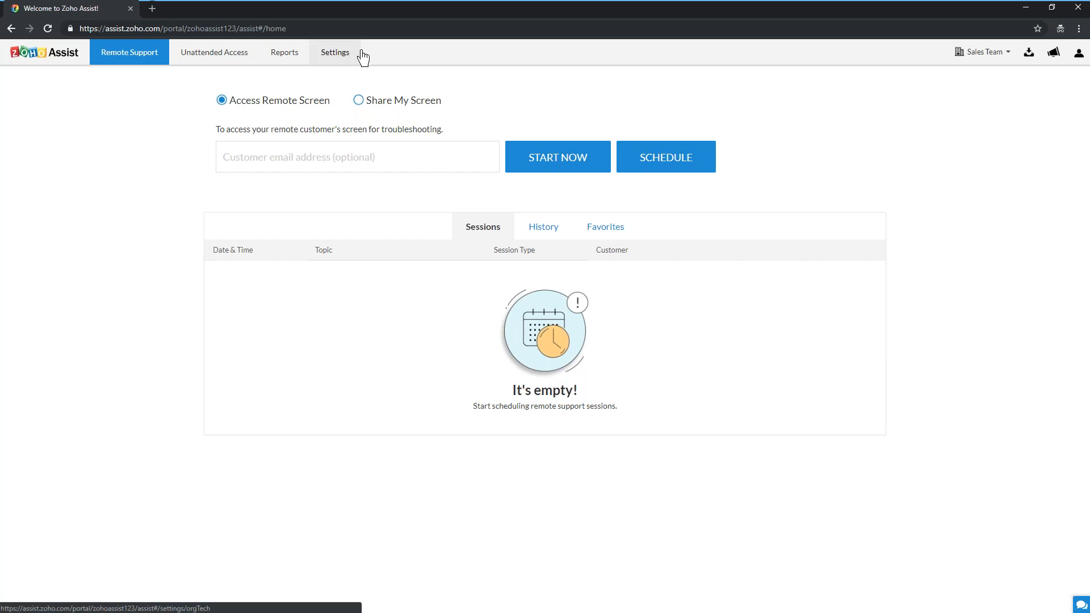
click(1020, 8)
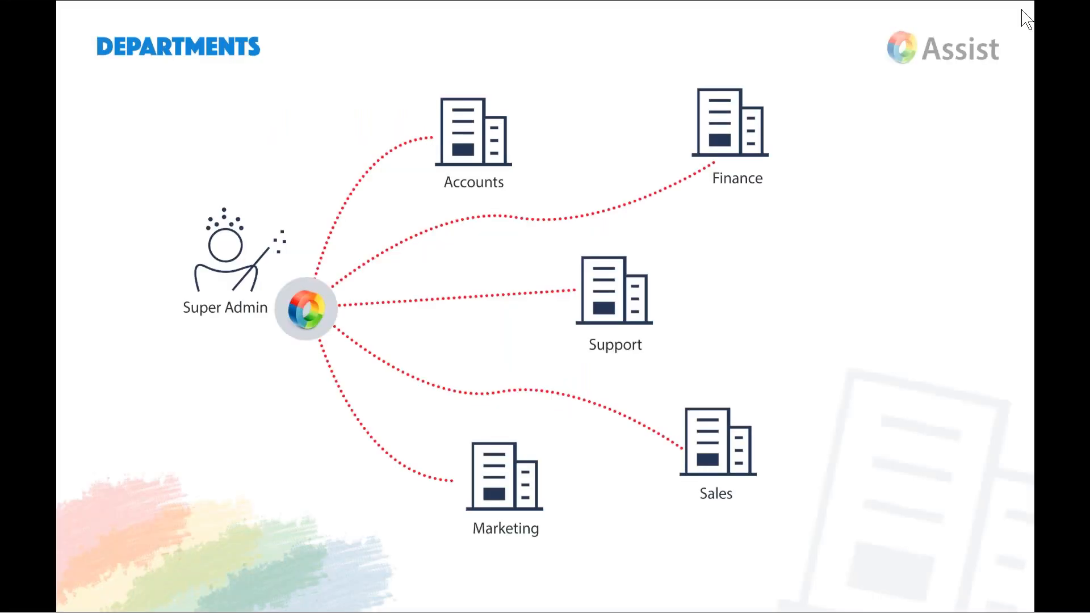